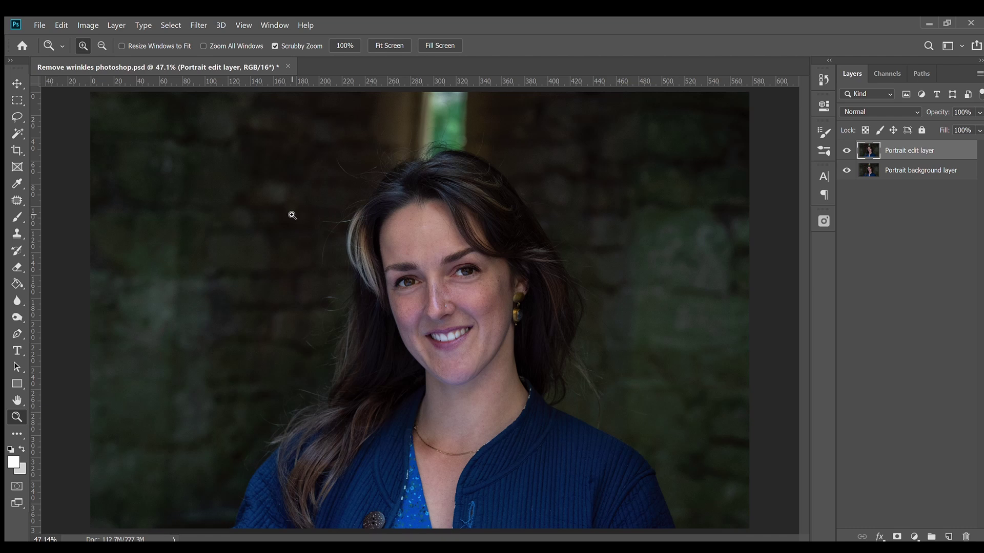
Step: Delete the Portrait edit layer and duplicate the Portrait background layer as a fresh retouching layer
{"action": "left_click", "coordinate": [848, 150]}
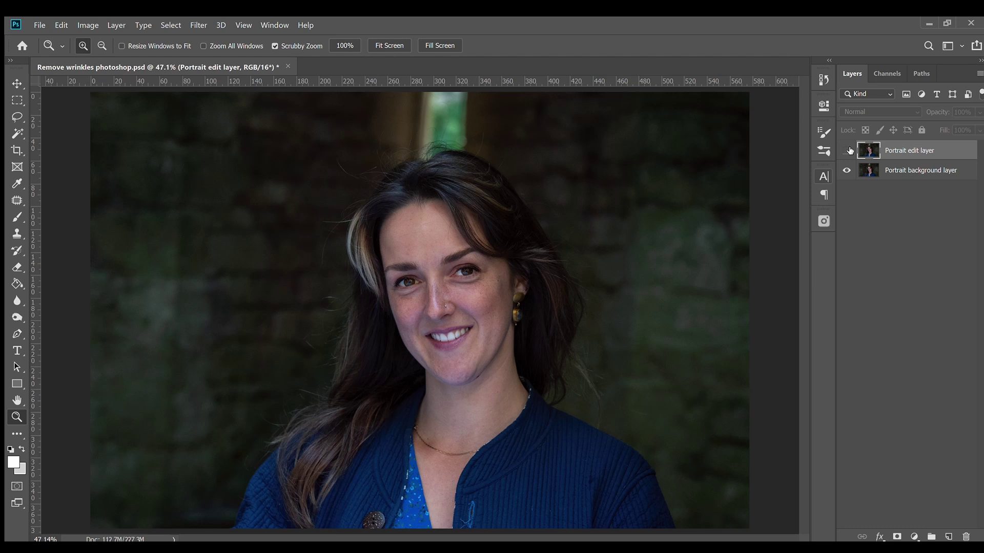
{"action": "left_click", "coordinate": [849, 150]}
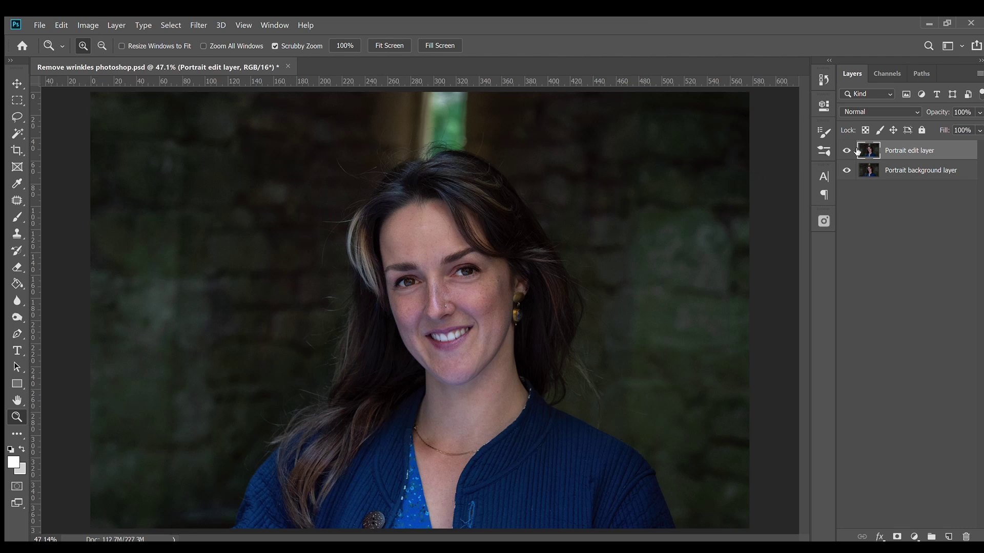
{"action": "key", "text": "Delete"}
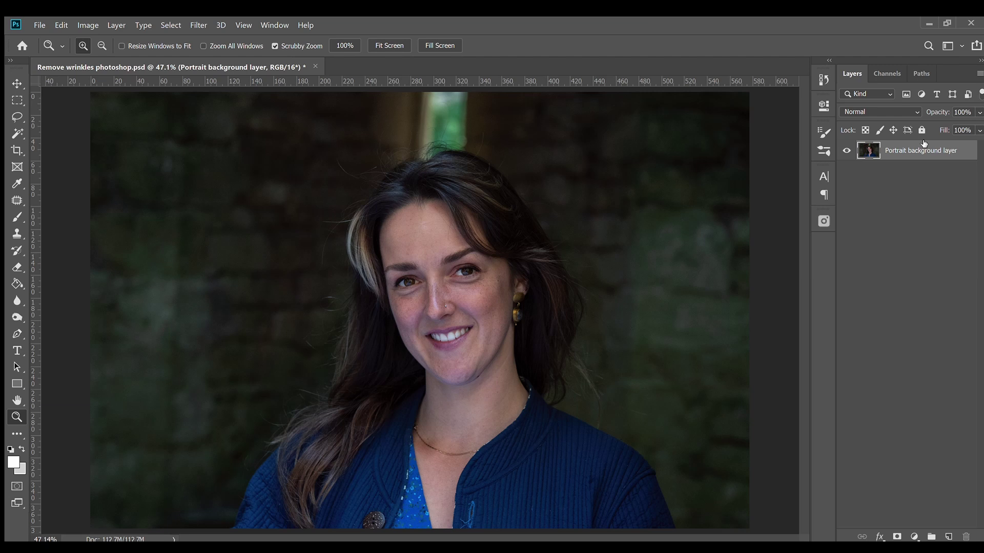
{"action": "key", "text": "ctrl+j"}
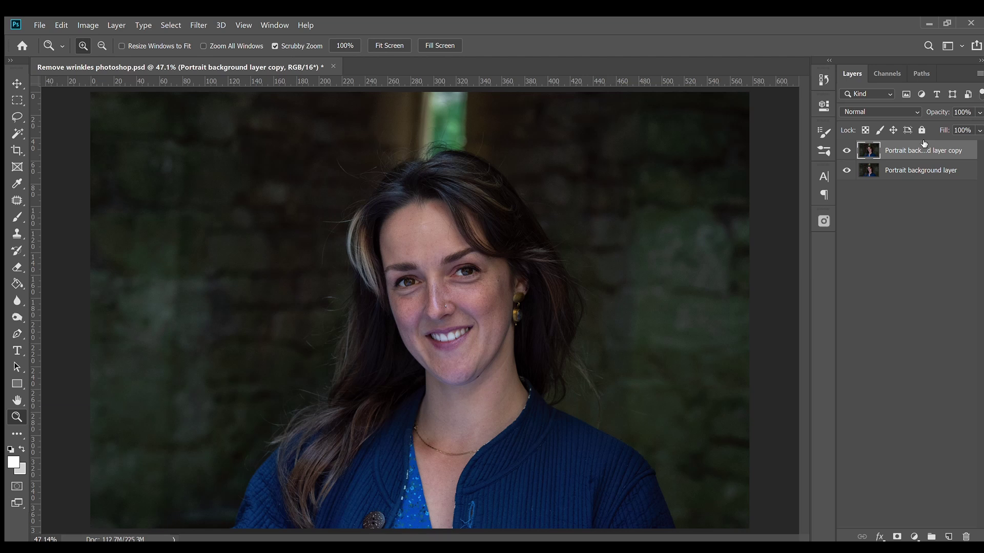
Step: Patch the diagonal crease on the neck below the jaw using clean skin from lower on the neck
{"action": "left_click", "coordinate": [13, 202]}
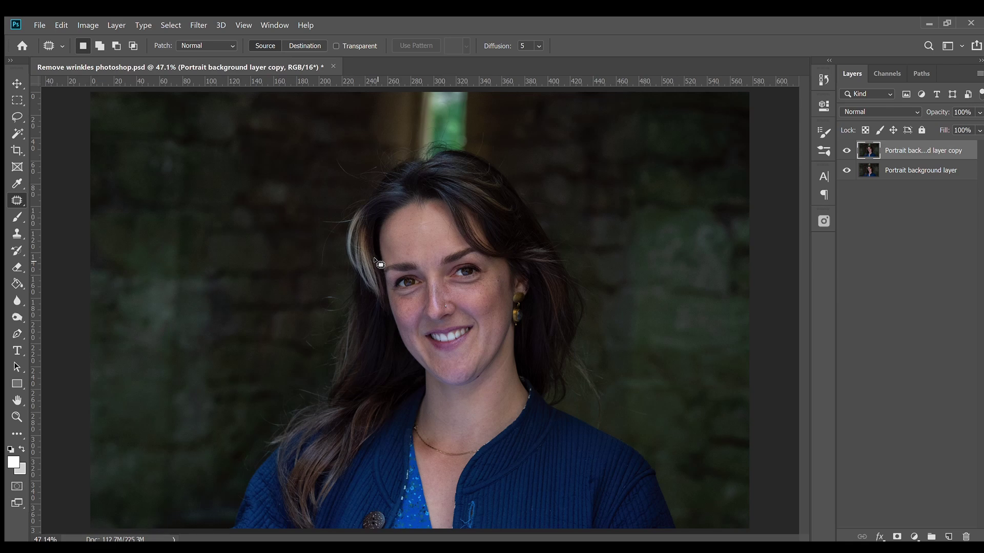
{"action": "key", "text": "z"}
{"action": "left_click_drag", "start_coordinate": [467, 282], "coordinate": [496, 285]}
{"action": "left_click_drag", "start_coordinate": [523, 364], "coordinate": [477, 131]}
{"action": "left_click_drag", "start_coordinate": [536, 338], "coordinate": [504, 266]}
{"action": "left_click_drag", "start_coordinate": [490, 222], "coordinate": [509, 223]}
{"action": "left_click_drag", "start_coordinate": [506, 222], "coordinate": [478, 307]}
{"action": "scroll", "coordinate": [478, 302], "scroll_direction": "down", "scroll_amount": 3}
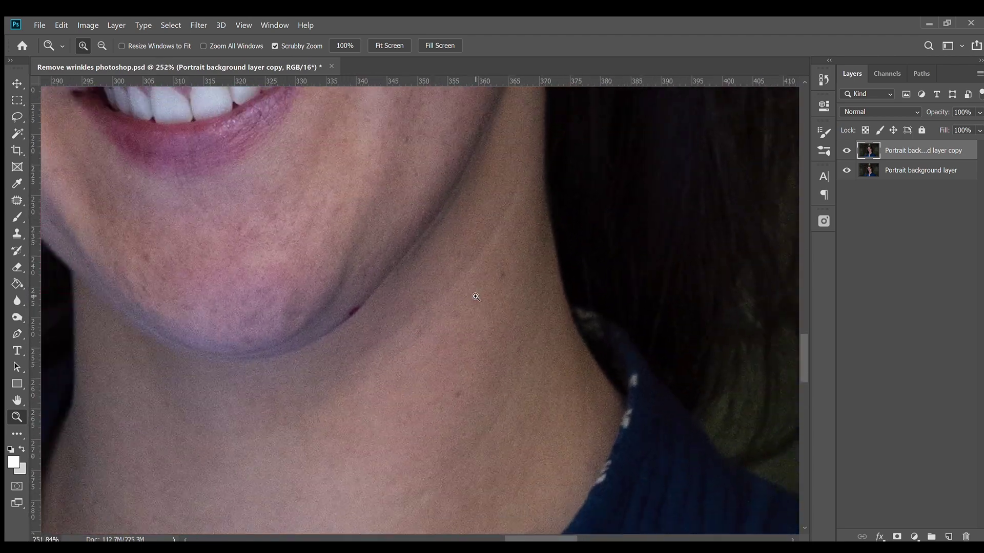
{"action": "key", "text": "j"}
{"action": "mouse_move", "coordinate": [523, 191]}
{"action": "left_mouse_down"}
{"action": "mouse_move", "coordinate": [479, 214]}
{"action": "mouse_move", "coordinate": [338, 370]}
{"action": "mouse_move", "coordinate": [373, 392]}
{"action": "mouse_move", "coordinate": [459, 320]}
{"action": "left_mouse_up"}
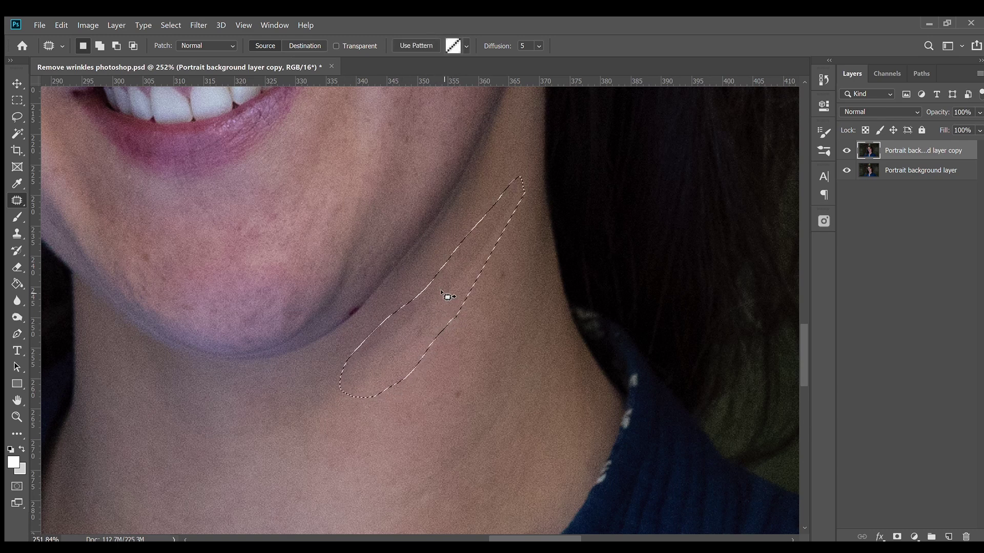
{"action": "left_click_drag", "start_coordinate": [440, 293], "coordinate": [412, 397]}
{"action": "key", "text": "ctrl+d"}
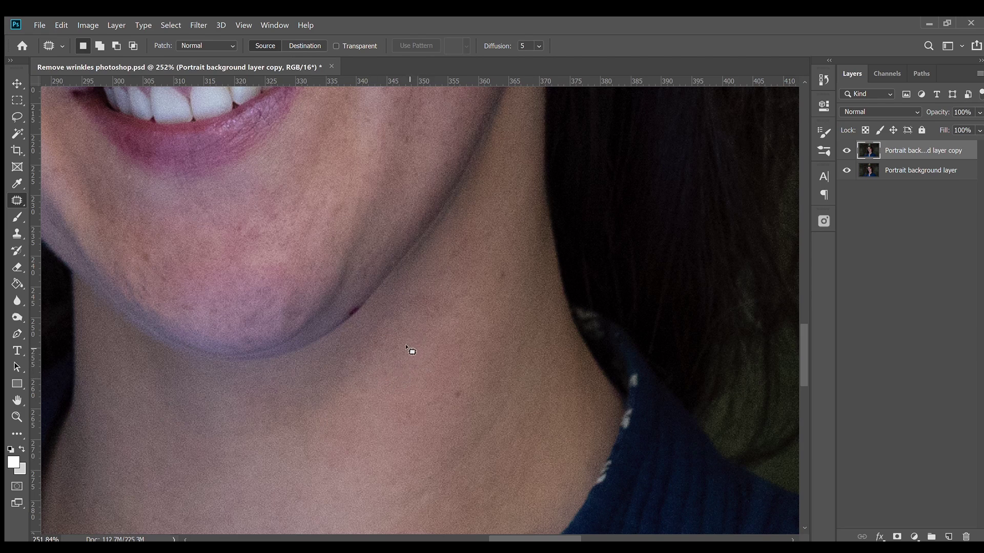
Step: Patch the second fold on the side of the neck with smooth skin from nearer its centre
{"action": "scroll", "coordinate": [501, 293], "scroll_direction": "down", "scroll_amount": 3}
{"action": "mouse_move", "coordinate": [498, 296]}
{"action": "left_mouse_down"}
{"action": "mouse_move", "coordinate": [447, 309]}
{"action": "mouse_move", "coordinate": [323, 428]}
{"action": "mouse_move", "coordinate": [384, 431]}
{"action": "mouse_move", "coordinate": [435, 388]}
{"action": "left_mouse_up"}
{"action": "left_click_drag", "start_coordinate": [430, 380], "coordinate": [333, 345]}
{"action": "key", "text": "ctrl+d"}
Step: Soften the remaining neck lines below the jaw with the Clone Stamp at 25% opacity
{"action": "key", "text": "s"}
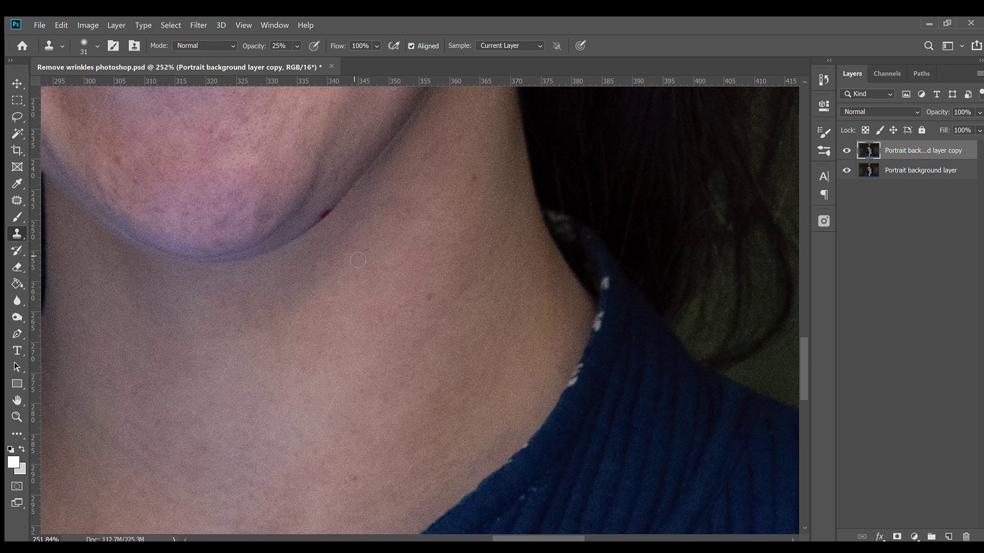
{"action": "mouse_move", "coordinate": [328, 272]}
{"action": "left_mouse_down"}
{"action": "mouse_move", "coordinate": [343, 256]}
{"action": "mouse_move", "coordinate": [551, 246]}
{"action": "left_mouse_up"}
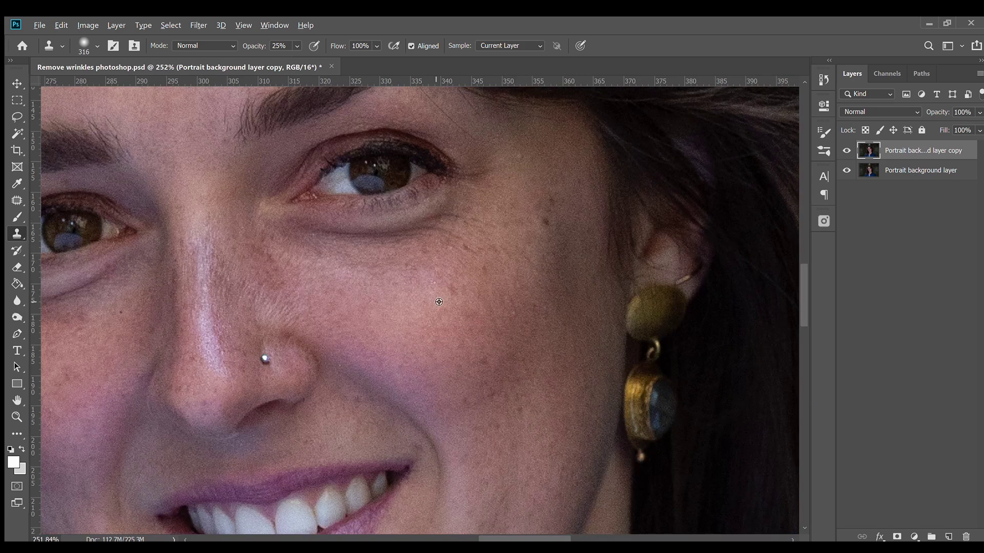
{"action": "left_click_drag", "start_coordinate": [438, 302], "coordinate": [368, 310]}
Step: Try cloning cheek skin over the crease under the earring-side eye with the Clone Stamp at 20% opacity, and undo the strokes
{"action": "mouse_move", "coordinate": [420, 250]}
{"action": "left_mouse_down"}
{"action": "mouse_move", "coordinate": [360, 245]}
{"action": "mouse_move", "coordinate": [369, 248]}
{"action": "left_mouse_up"}
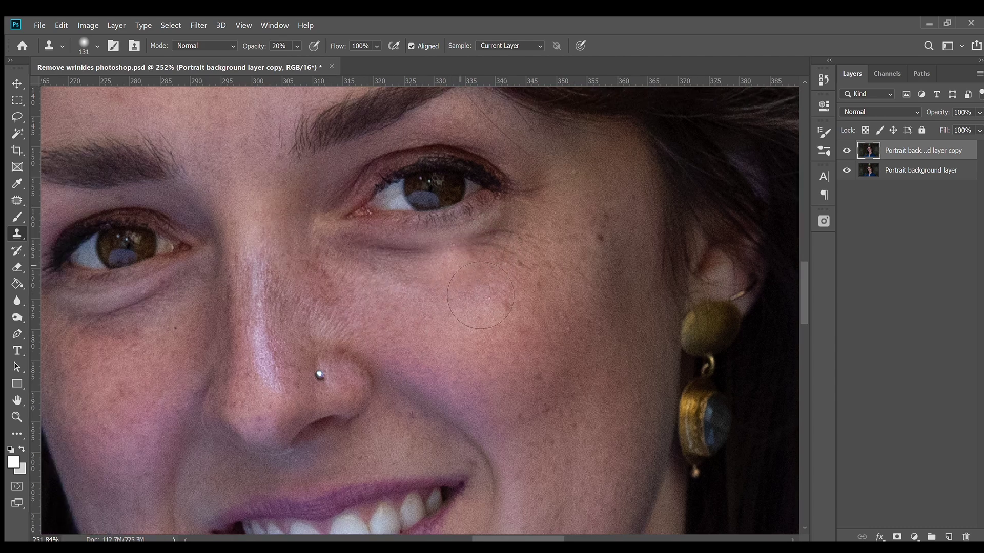
{"action": "mouse_move", "coordinate": [459, 296]}
{"action": "left_mouse_down"}
{"action": "mouse_move", "coordinate": [487, 296]}
{"action": "mouse_move", "coordinate": [478, 297]}
{"action": "left_mouse_up"}
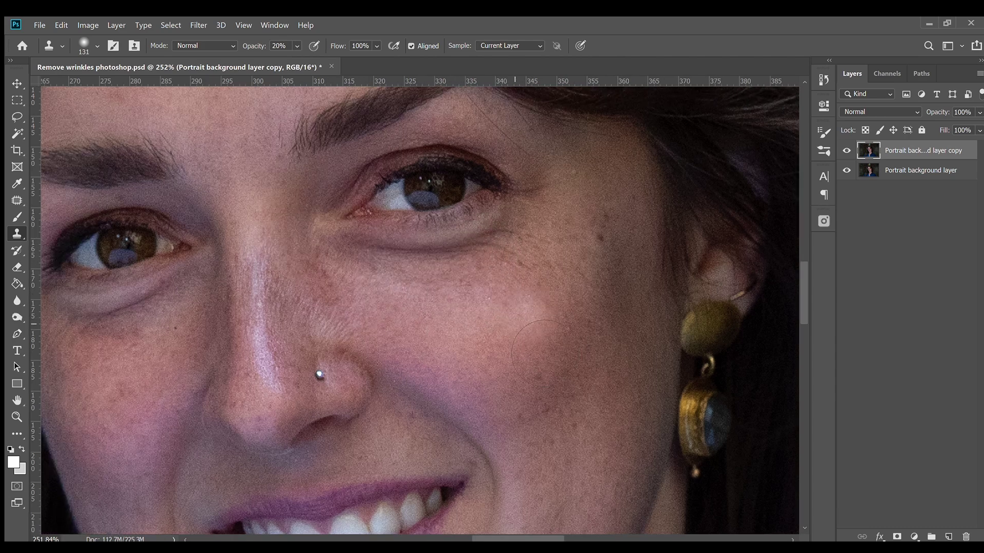
{"action": "key", "text": "ctrl+z"}
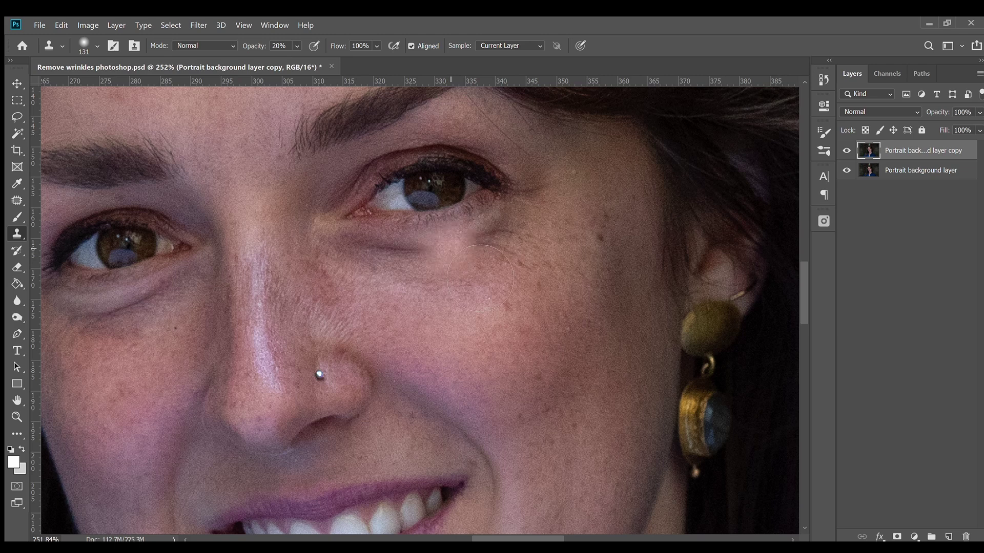
{"action": "key", "text": "ctrl+z"}
{"action": "key", "text": "ctrl+z"}
Step: Try cloning skin over the fine lines around the earring-side eye's outer corner and cheek with a 137 px brush at 20% opacity
{"action": "left_click_drag", "start_coordinate": [444, 265], "coordinate": [448, 260]}
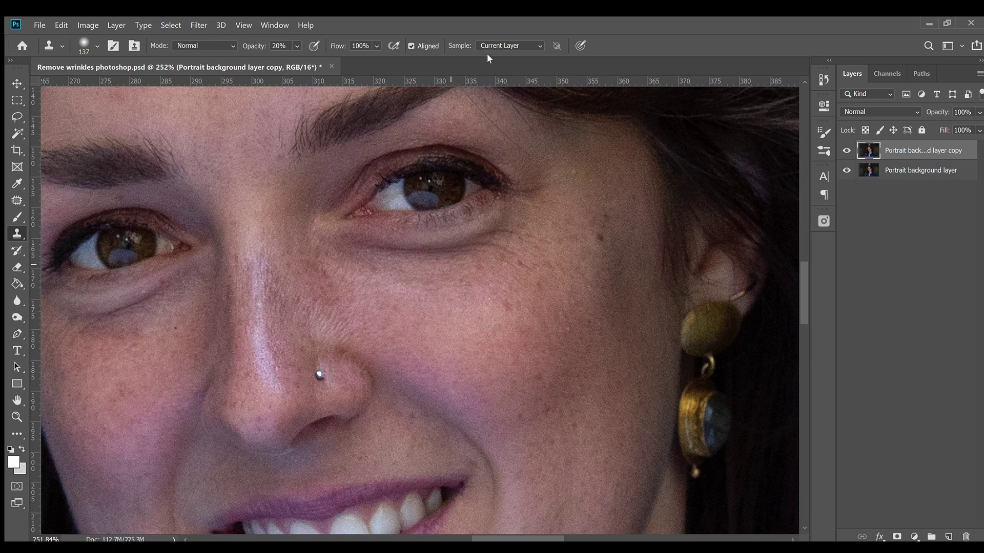
{"action": "left_click", "coordinate": [282, 47]}
{"action": "mouse_move", "coordinate": [392, 268]}
{"action": "left_mouse_down"}
{"action": "mouse_move", "coordinate": [434, 298]}
{"action": "mouse_move", "coordinate": [541, 285]}
{"action": "left_mouse_up"}
{"action": "left_click_drag", "start_coordinate": [541, 285], "coordinate": [407, 297]}
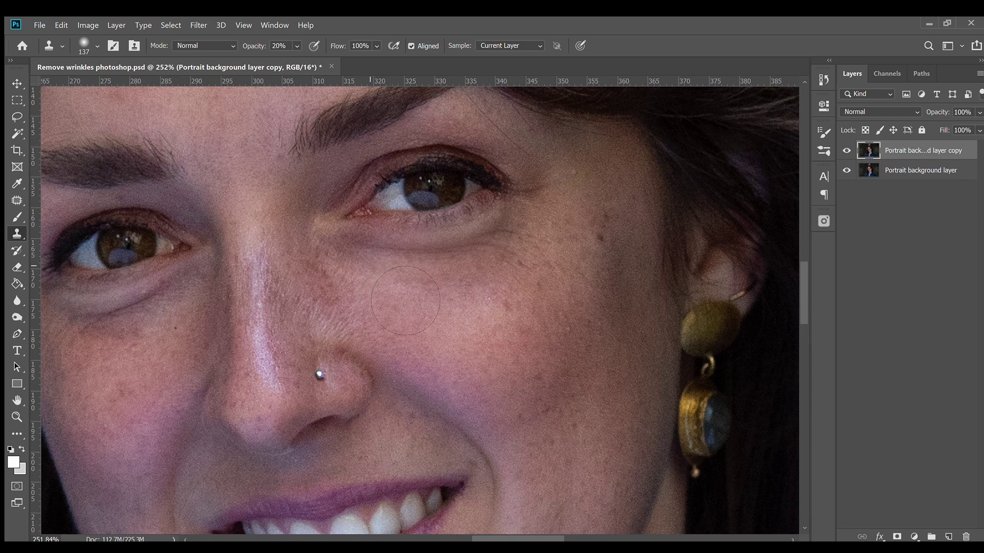
{"action": "left_click", "coordinate": [503, 273]}
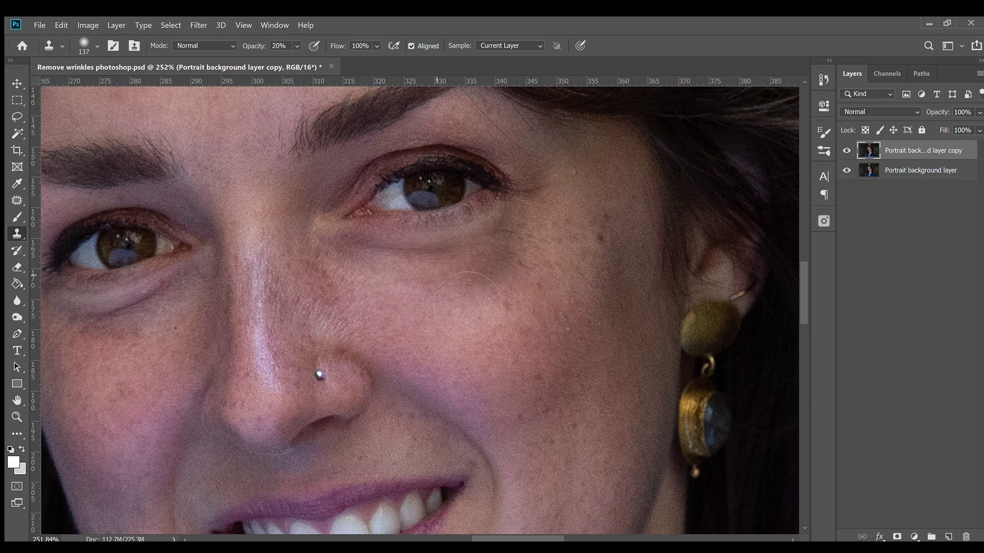
{"action": "mouse_move", "coordinate": [531, 298]}
{"action": "left_mouse_down"}
{"action": "mouse_move", "coordinate": [540, 316]}
{"action": "mouse_move", "coordinate": [513, 310]}
{"action": "left_mouse_up"}
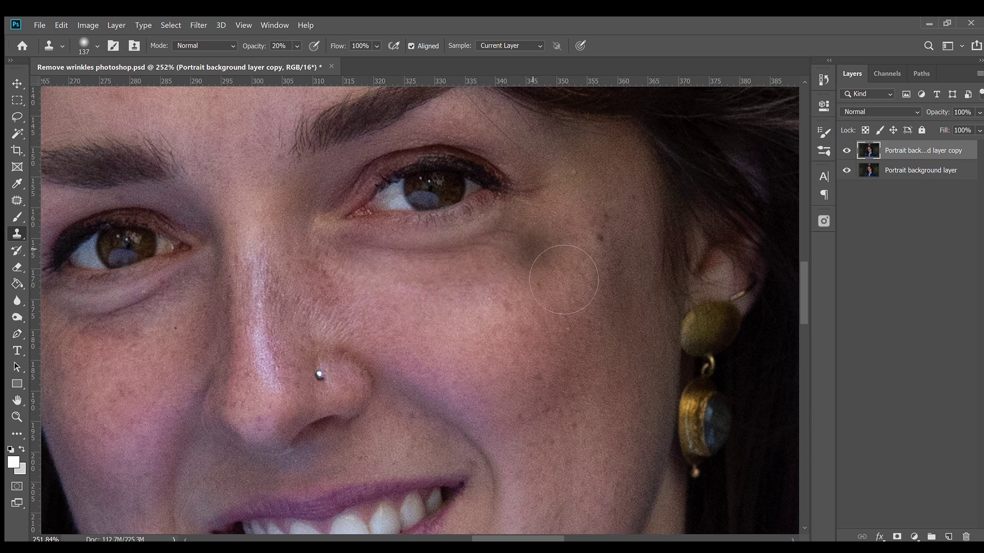
{"action": "mouse_move", "coordinate": [564, 279]}
{"action": "left_mouse_down"}
{"action": "mouse_move", "coordinate": [596, 325]}
{"action": "mouse_move", "coordinate": [596, 349]}
{"action": "mouse_move", "coordinate": [531, 319]}
{"action": "mouse_move", "coordinate": [524, 304]}
{"action": "mouse_move", "coordinate": [542, 283]}
{"action": "mouse_move", "coordinate": [546, 299]}
{"action": "mouse_move", "coordinate": [558, 283]}
{"action": "mouse_move", "coordinate": [508, 304]}
{"action": "mouse_move", "coordinate": [542, 307]}
{"action": "mouse_move", "coordinate": [562, 290]}
{"action": "mouse_move", "coordinate": [425, 301]}
{"action": "mouse_move", "coordinate": [495, 299]}
{"action": "mouse_move", "coordinate": [542, 279]}
{"action": "mouse_move", "coordinate": [572, 354]}
{"action": "left_mouse_up"}
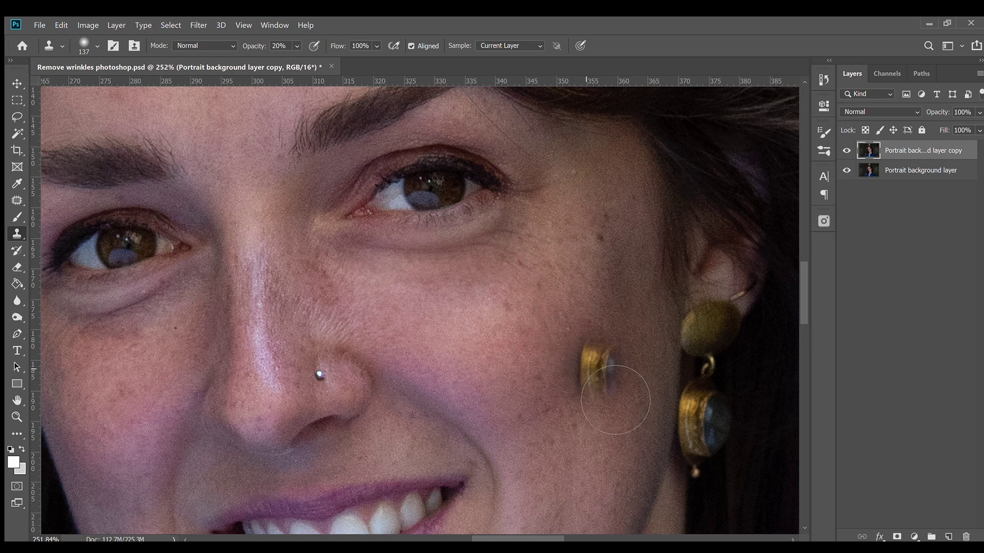
Step: Clone clean cheek skin over the lines under the other eye with an 87 px brush at 20% opacity
{"action": "left_click_drag", "start_coordinate": [269, 355], "coordinate": [527, 334]}
{"action": "mouse_move", "coordinate": [377, 348]}
{"action": "left_mouse_down"}
{"action": "mouse_move", "coordinate": [343, 343]}
{"action": "mouse_move", "coordinate": [457, 289]}
{"action": "mouse_move", "coordinate": [417, 323]}
{"action": "mouse_move", "coordinate": [366, 331]}
{"action": "left_mouse_up"}
{"action": "left_click", "coordinate": [374, 347], "text": "alt"}
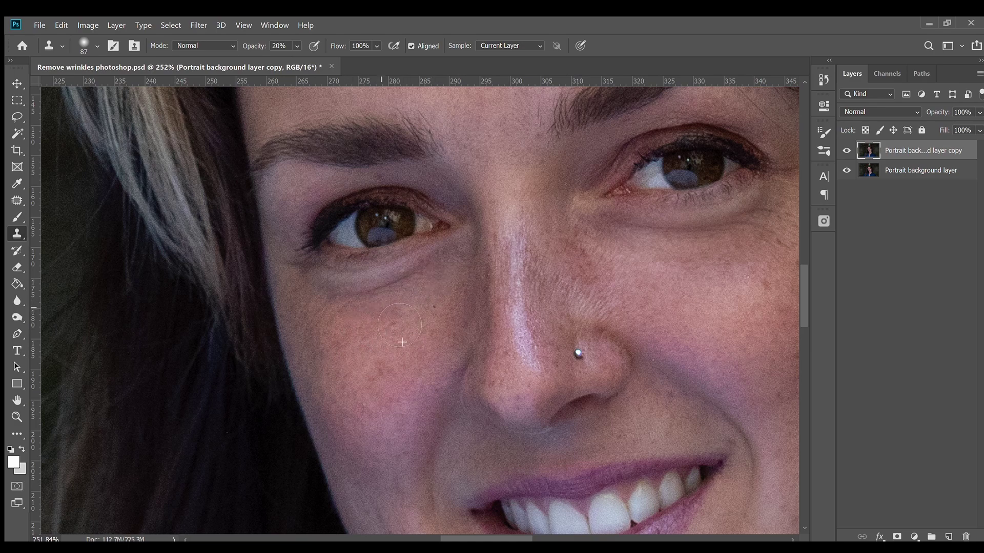
{"action": "key", "text": "z"}
{"action": "left_click_drag", "start_coordinate": [609, 299], "coordinate": [569, 310]}
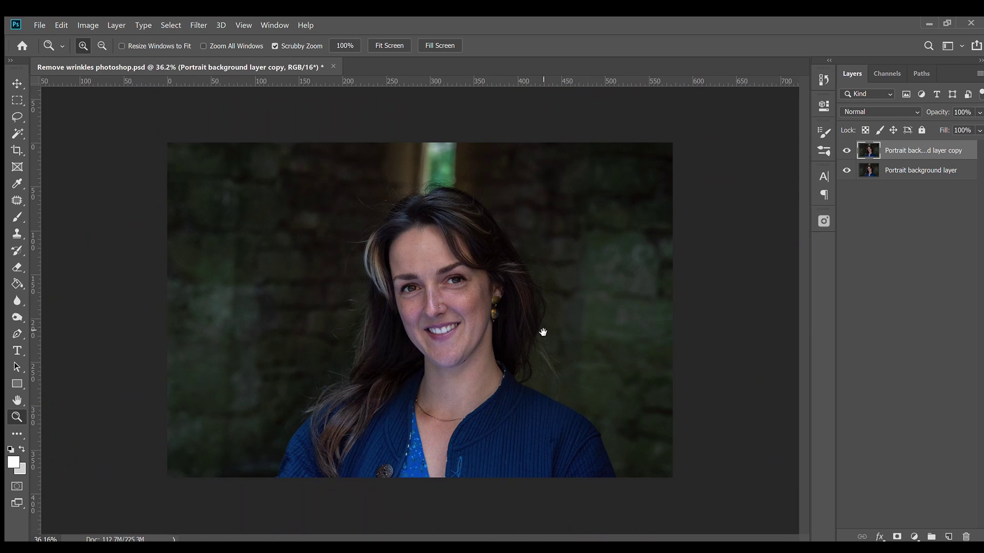
{"action": "key", "text": "s"}
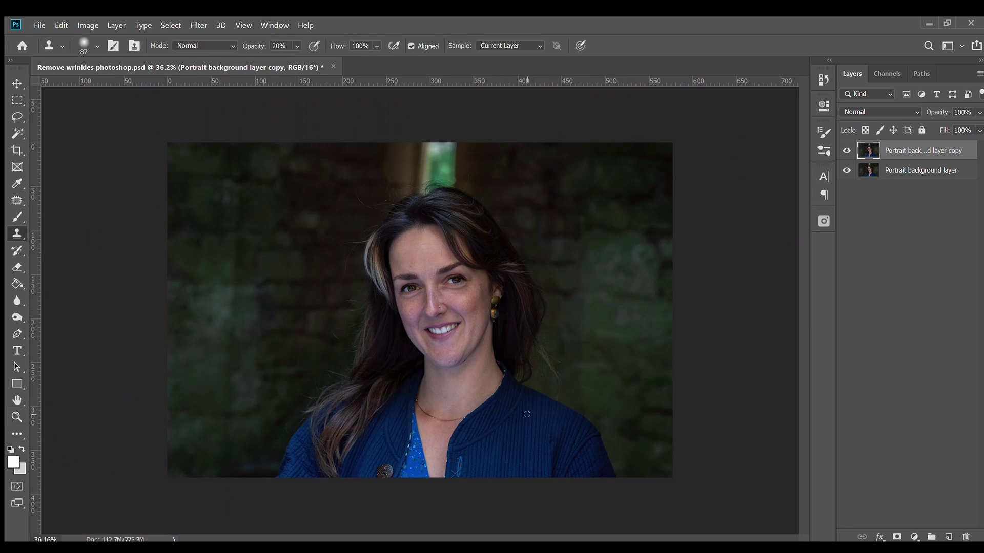
Step: Remove the dark red spot on the jawline with the Content-Aware Spot Healing Brush at size 11
{"action": "left_click", "coordinate": [14, 200]}
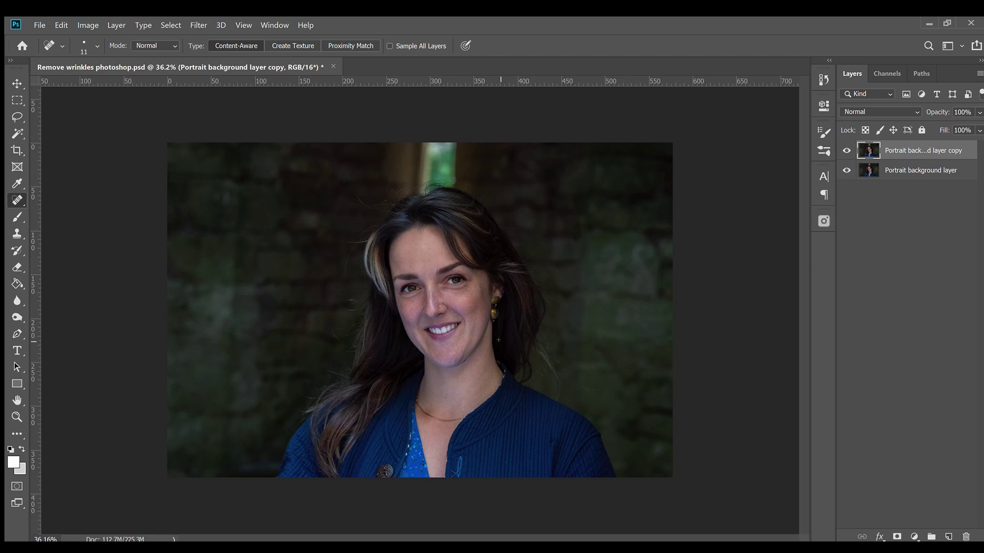
{"action": "key", "text": "z"}
{"action": "mouse_move", "coordinate": [468, 368]}
{"action": "left_mouse_down"}
{"action": "mouse_move", "coordinate": [518, 368]}
{"action": "mouse_move", "coordinate": [510, 383]}
{"action": "mouse_move", "coordinate": [529, 395]}
{"action": "left_mouse_up"}
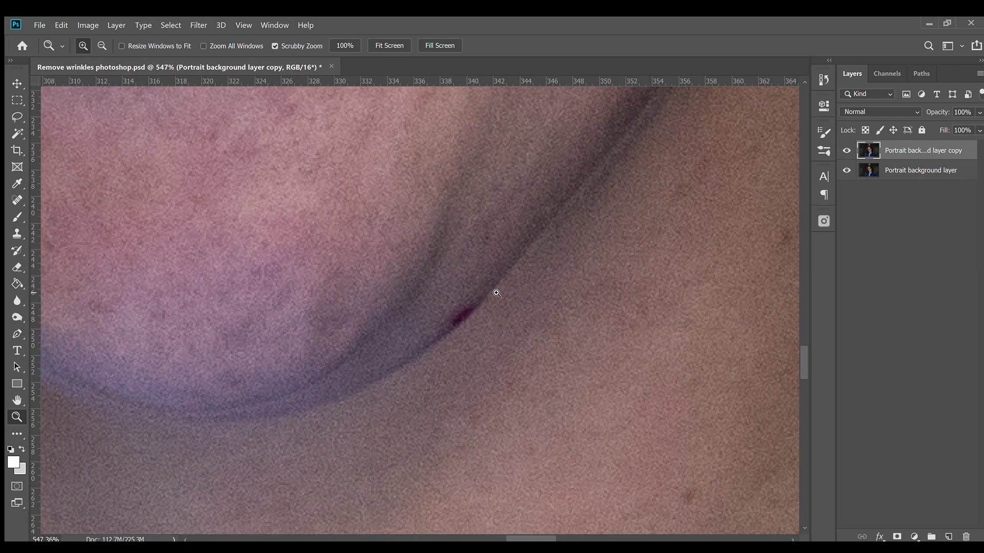
{"action": "key", "text": "j"}
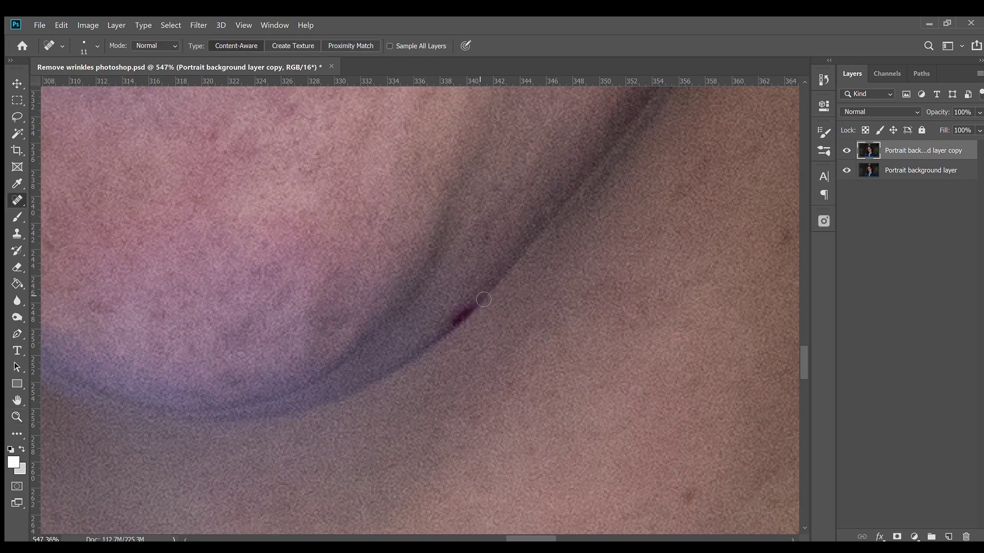
{"action": "mouse_move", "coordinate": [484, 299]}
{"action": "left_mouse_down"}
{"action": "mouse_move", "coordinate": [450, 327]}
{"action": "mouse_move", "coordinate": [462, 333]}
{"action": "mouse_move", "coordinate": [479, 309]}
{"action": "mouse_move", "coordinate": [457, 329]}
{"action": "mouse_move", "coordinate": [474, 309]}
{"action": "mouse_move", "coordinate": [469, 320]}
{"action": "left_mouse_up"}
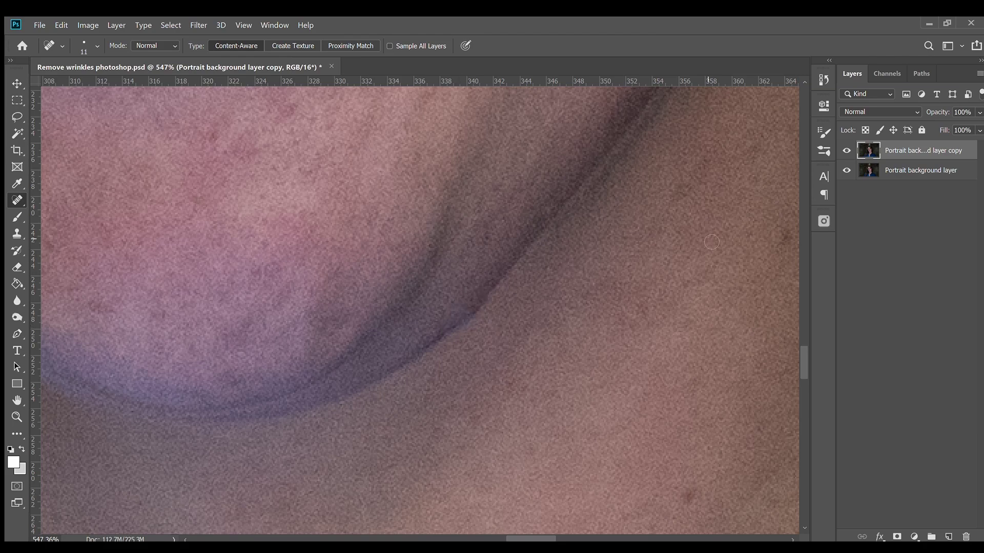
{"action": "key", "text": "z"}
{"action": "mouse_move", "coordinate": [499, 284]}
{"action": "left_mouse_down"}
{"action": "mouse_move", "coordinate": [472, 302]}
{"action": "mouse_move", "coordinate": [509, 301]}
{"action": "mouse_move", "coordinate": [442, 296]}
{"action": "left_mouse_up"}
{"action": "key", "text": "ctrl+minus"}
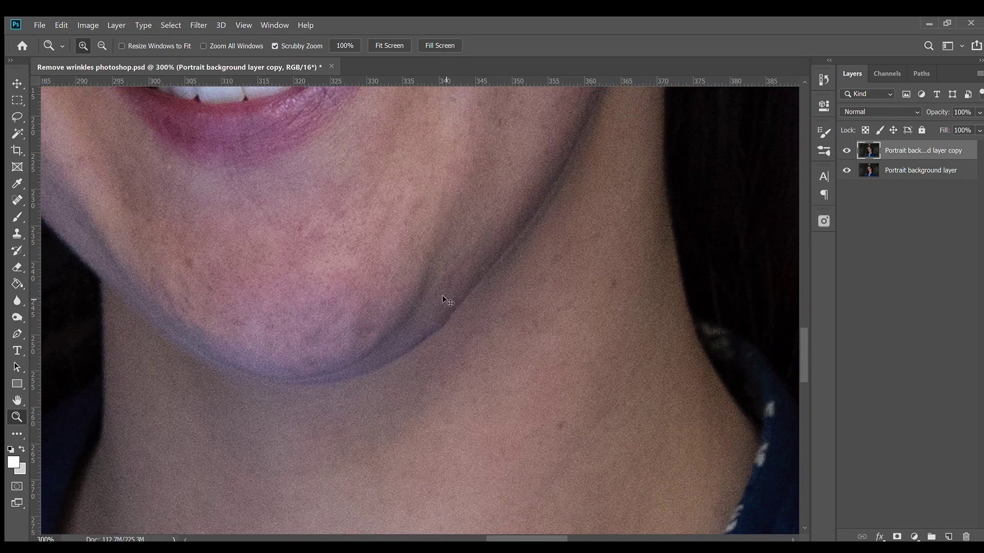
{"action": "key", "text": "ctrl+0"}
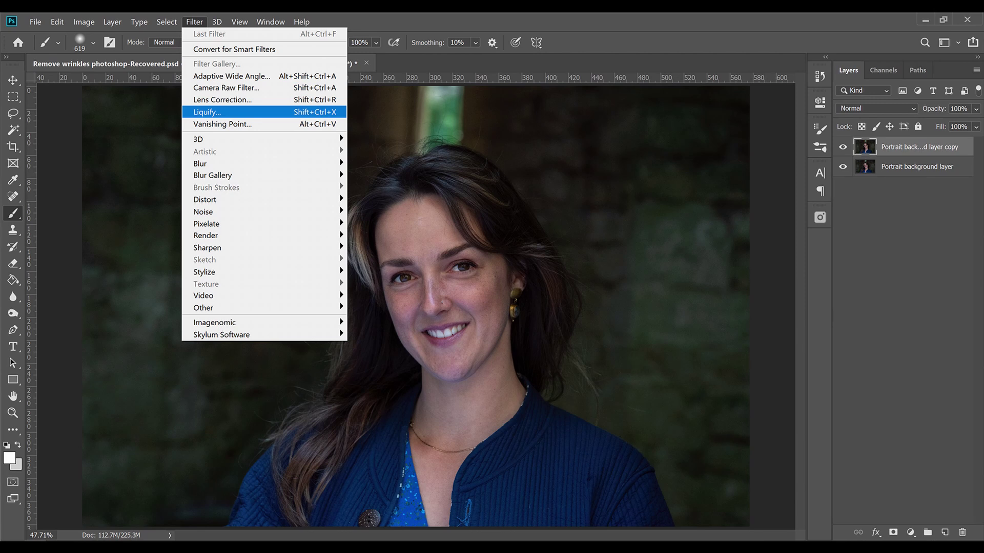
Step: Open the Liquify filter and paint a freeze mask over the lower face, jaw side and neck with a 328 px brush
{"action": "left_click", "coordinate": [207, 112]}
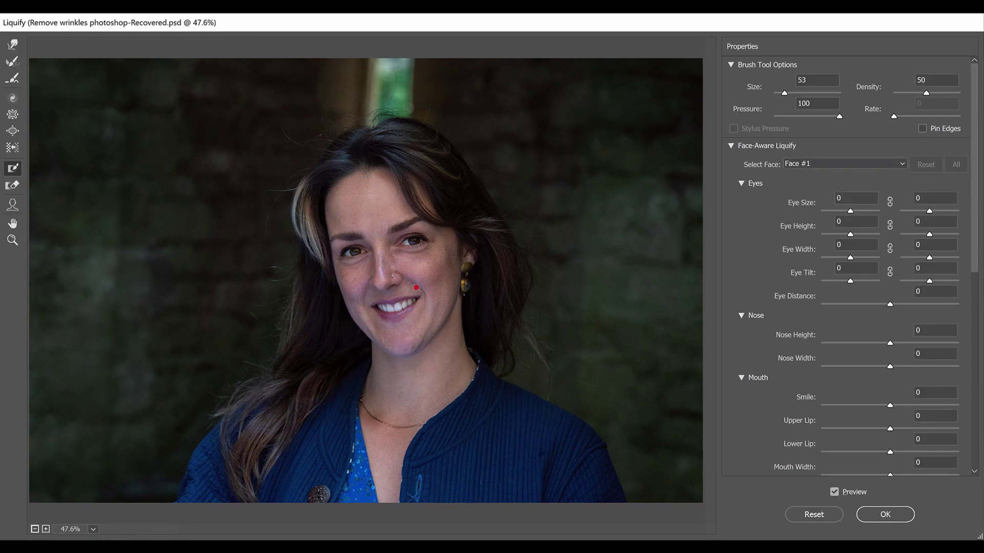
{"action": "left_click_drag", "start_coordinate": [416, 288], "coordinate": [433, 287]}
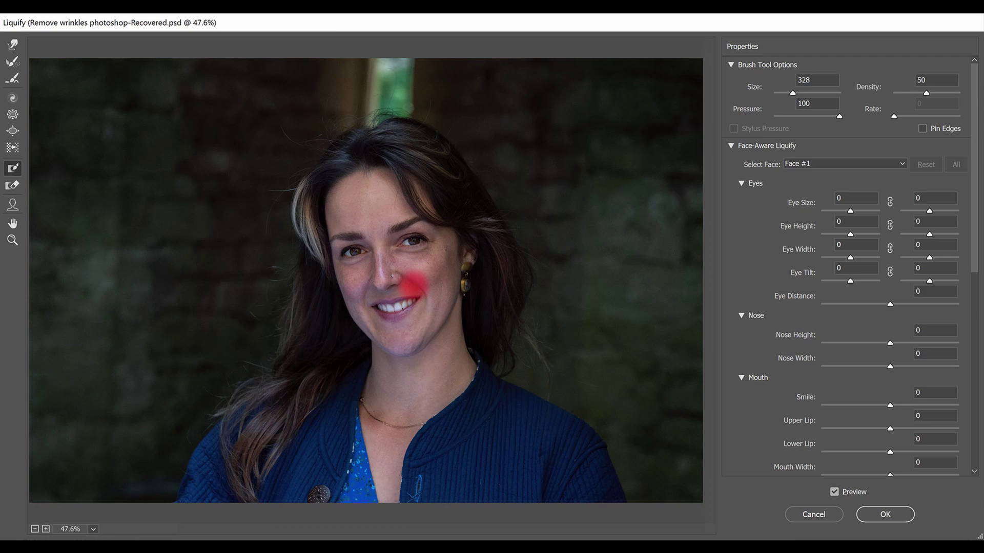
{"action": "mouse_move", "coordinate": [414, 285]}
{"action": "left_mouse_down"}
{"action": "mouse_move", "coordinate": [440, 233]}
{"action": "mouse_move", "coordinate": [348, 338]}
{"action": "mouse_move", "coordinate": [410, 402]}
{"action": "left_mouse_up"}
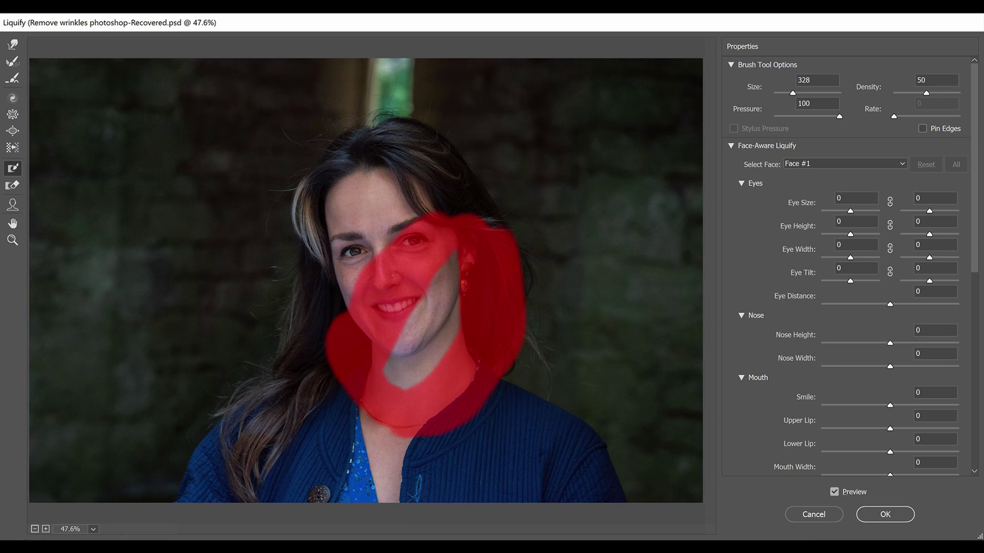
{"action": "right_click", "coordinate": [435, 309], "text": "alt"}
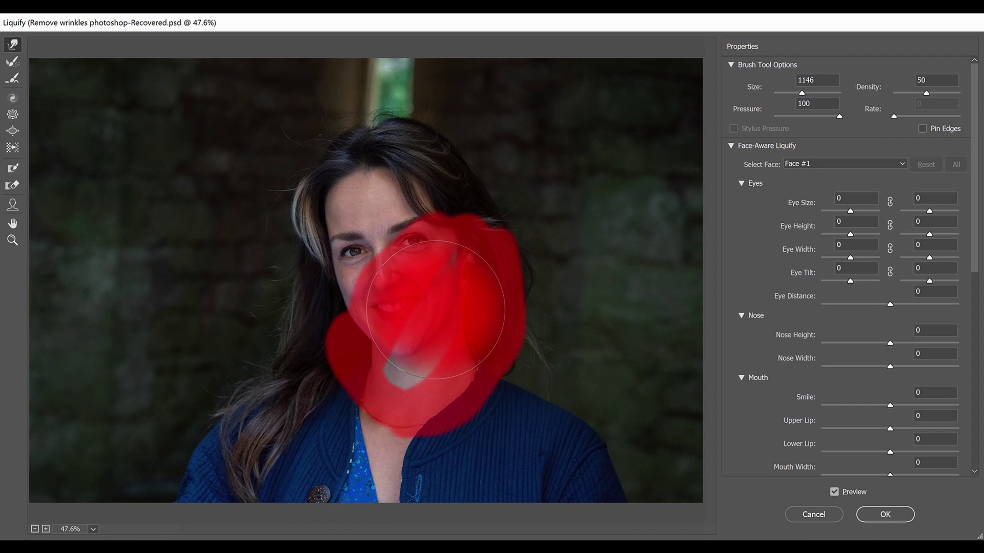
{"action": "key", "text": "ctrl+z"}
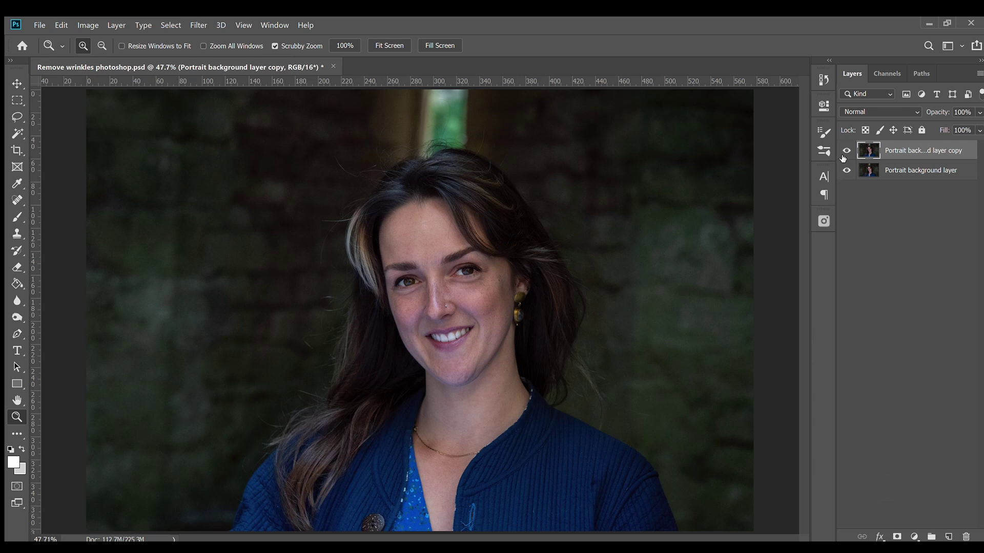
Step: Compare the retouched layer copy with the original portrait and examine the neck and jaw up close
{"action": "left_click", "coordinate": [845, 152]}
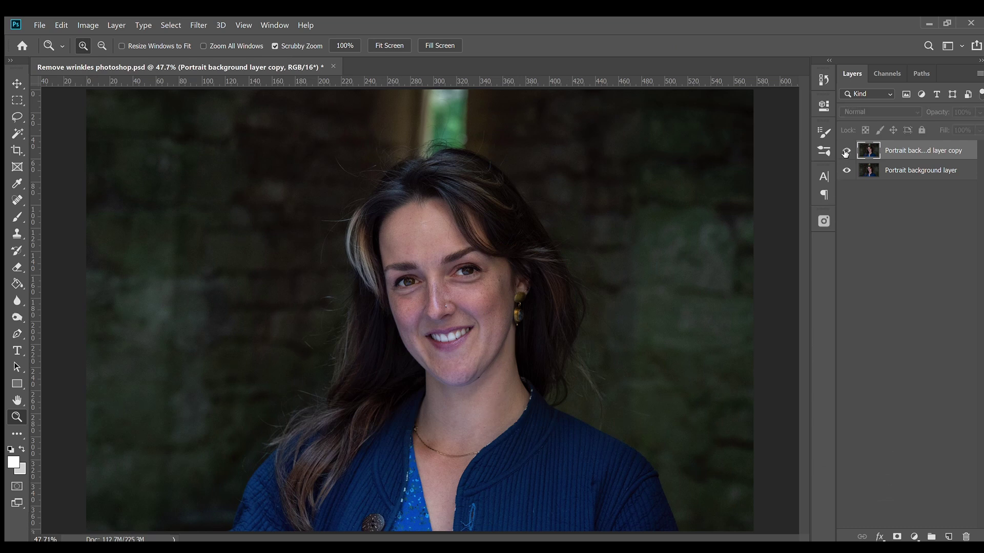
{"action": "left_click", "coordinate": [845, 152]}
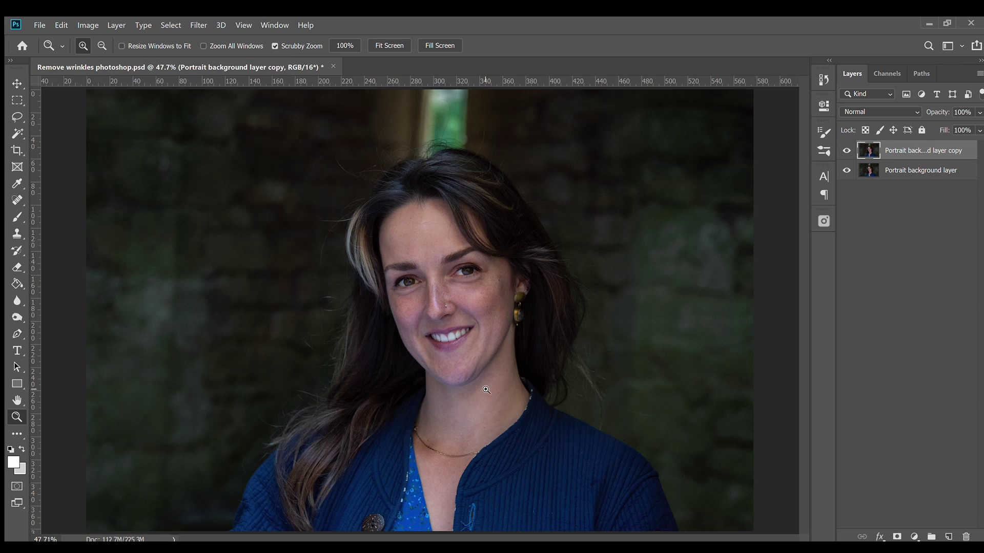
{"action": "left_click_drag", "start_coordinate": [487, 391], "coordinate": [517, 386]}
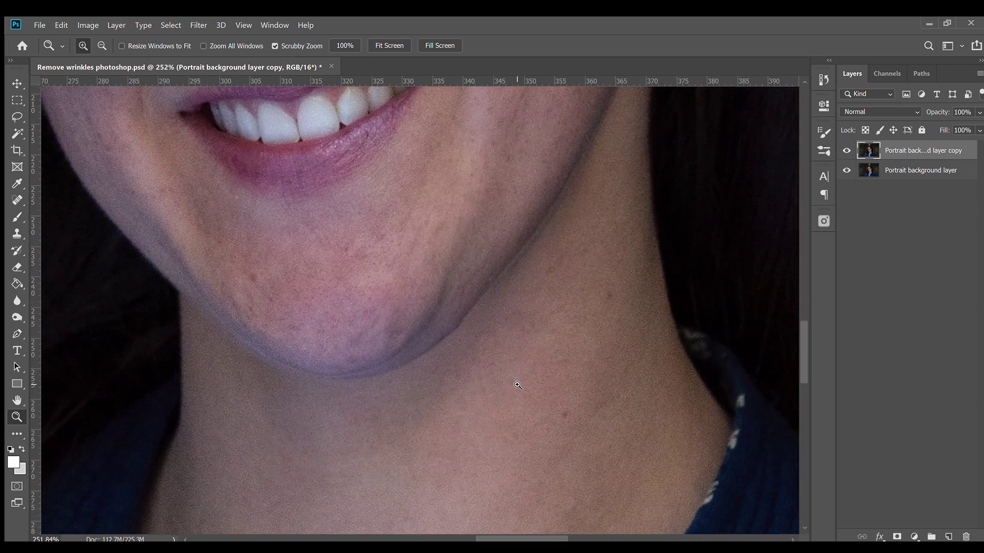
Step: Clone smooth neck skin along the area beneath the jawline with the 87 px Clone Stamp at 20% opacity
{"action": "key", "text": "s"}
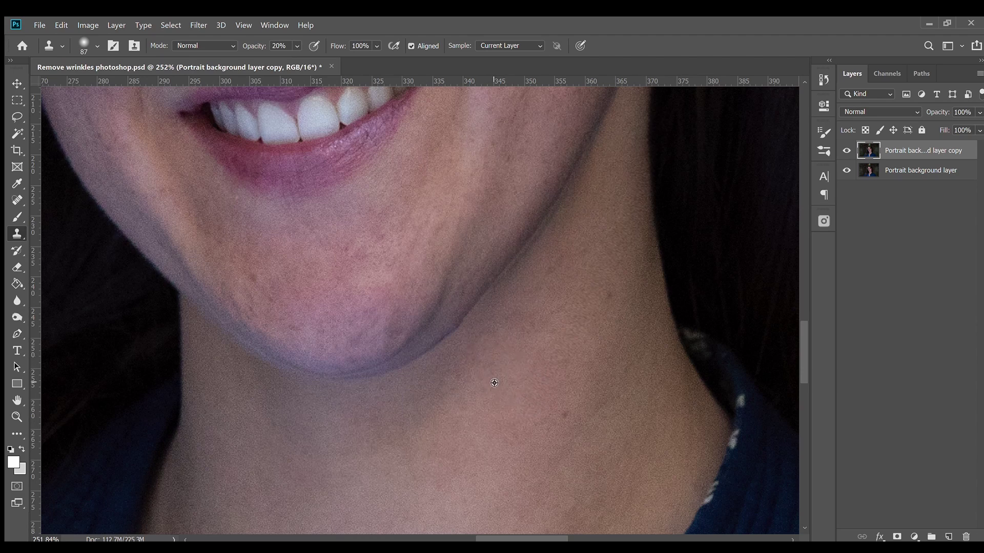
{"action": "left_click", "coordinate": [486, 367], "text": "alt"}
{"action": "mouse_move", "coordinate": [479, 359]}
{"action": "left_mouse_down"}
{"action": "mouse_move", "coordinate": [465, 392]}
{"action": "mouse_move", "coordinate": [497, 332]}
{"action": "mouse_move", "coordinate": [590, 240]}
{"action": "mouse_move", "coordinate": [490, 380]}
{"action": "mouse_move", "coordinate": [475, 365]}
{"action": "mouse_move", "coordinate": [499, 333]}
{"action": "mouse_move", "coordinate": [588, 295]}
{"action": "mouse_move", "coordinate": [561, 286]}
{"action": "mouse_move", "coordinate": [595, 287]}
{"action": "left_mouse_up"}
Step: View the whole portrait and compare the retouched layer copy with the original by toggling the copy's visibility twice
{"action": "key", "text": "z"}
{"action": "left_click_drag", "start_coordinate": [416, 286], "coordinate": [375, 282]}
{"action": "mouse_move", "coordinate": [387, 283]}
{"action": "left_mouse_down"}
{"action": "mouse_move", "coordinate": [452, 341]}
{"action": "mouse_move", "coordinate": [443, 378]}
{"action": "left_mouse_up"}
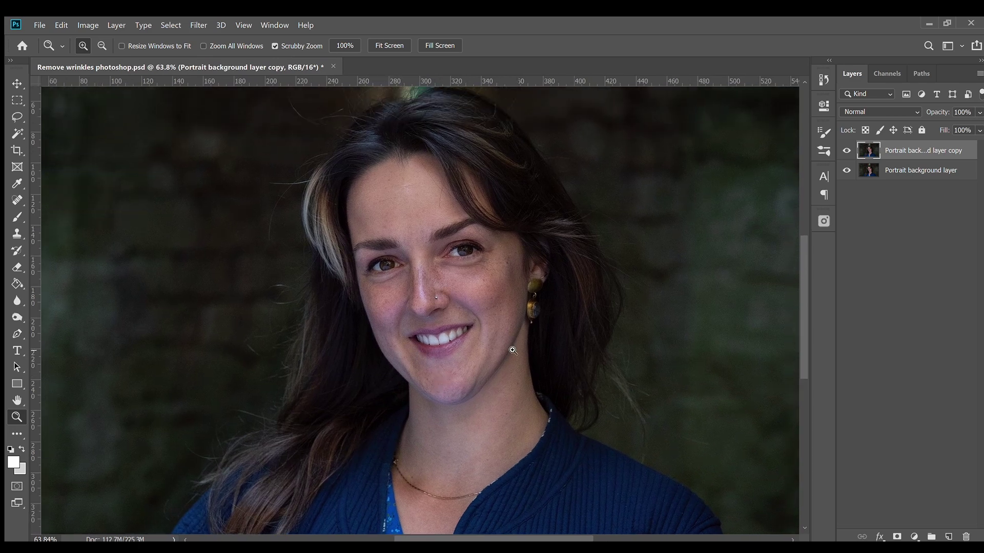
{"action": "key", "text": "ctrl+0"}
{"action": "left_click", "coordinate": [847, 150]}
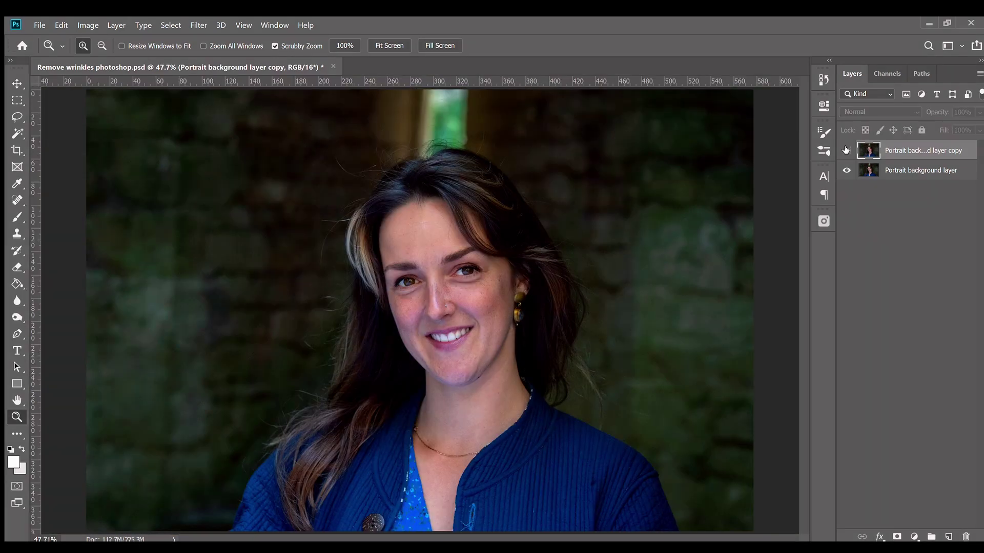
{"action": "left_click", "coordinate": [846, 149]}
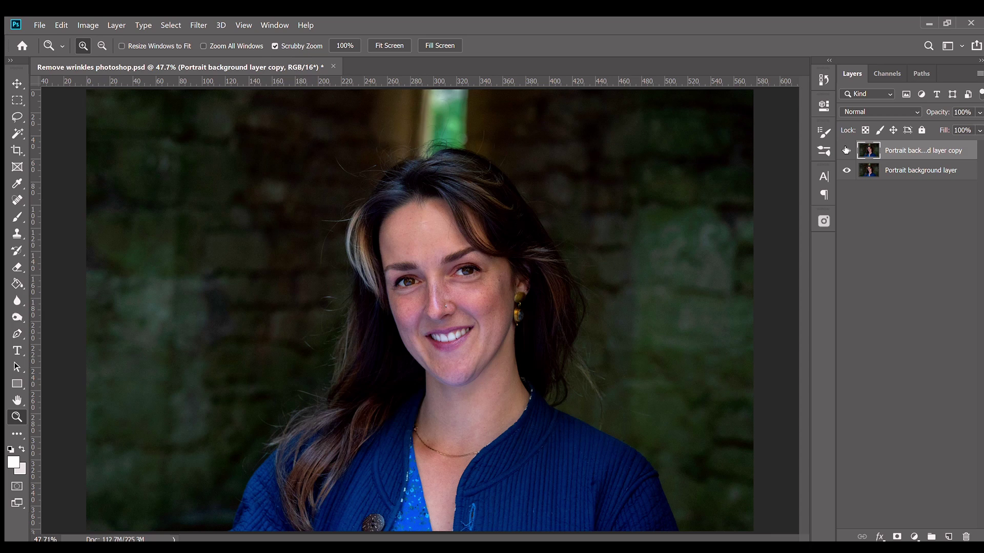
{"action": "left_click", "coordinate": [846, 149]}
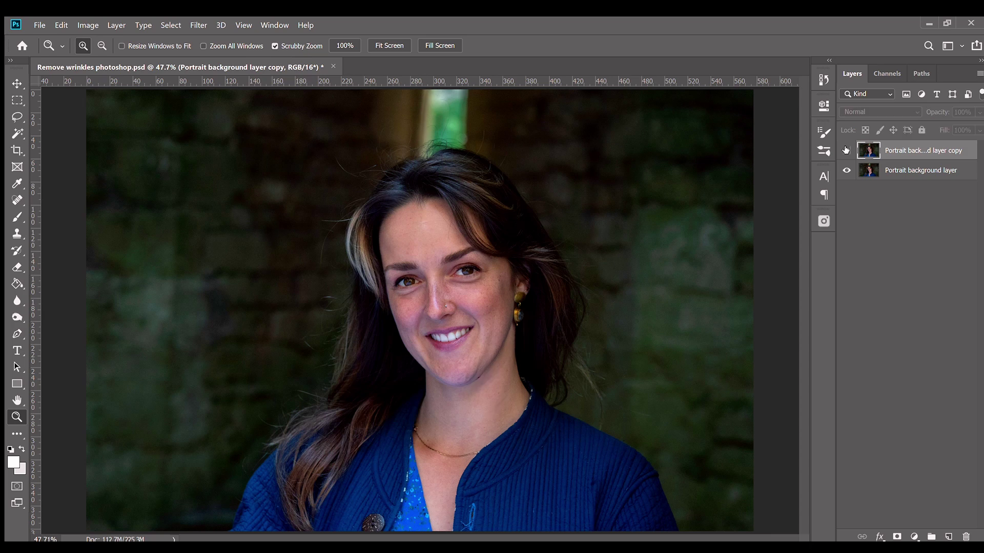
{"action": "left_click", "coordinate": [846, 150]}
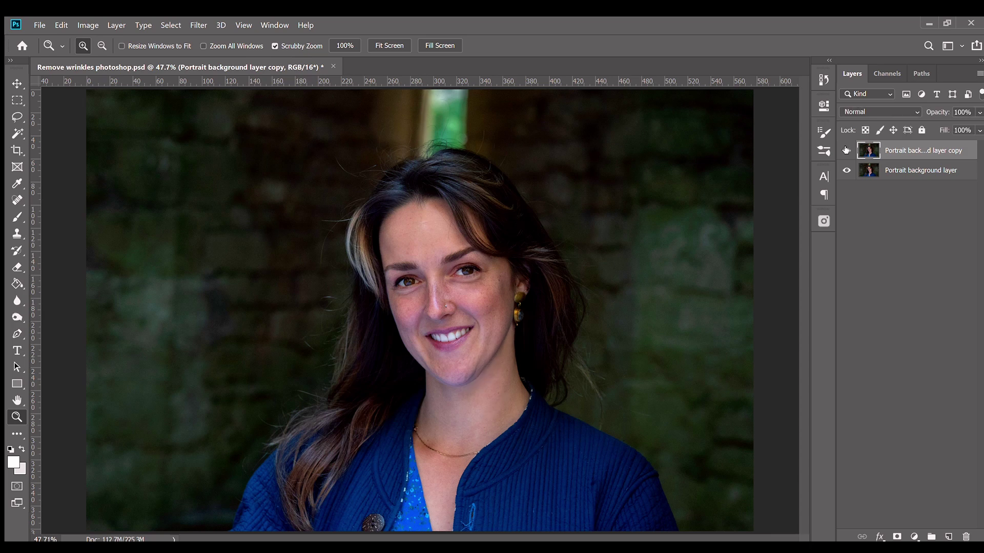